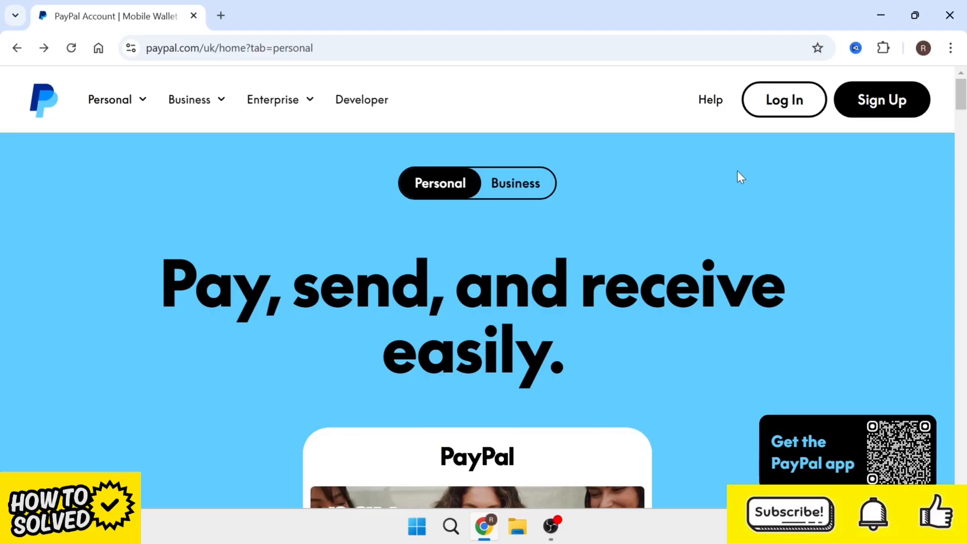
# - Log in to the PayPal business account with the saved email address and password
pyautogui.click(787, 103)
pyautogui.click(416, 321)
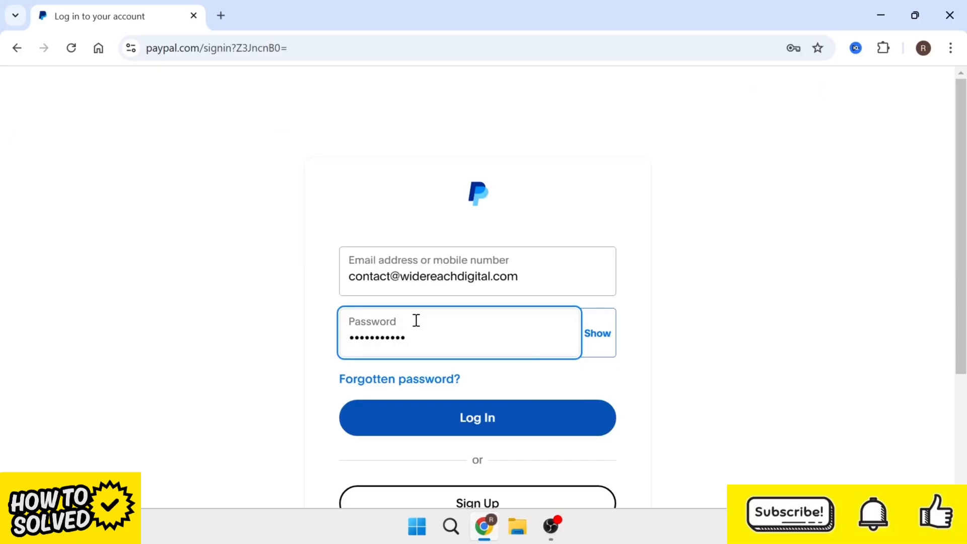
pyautogui.press('Return')
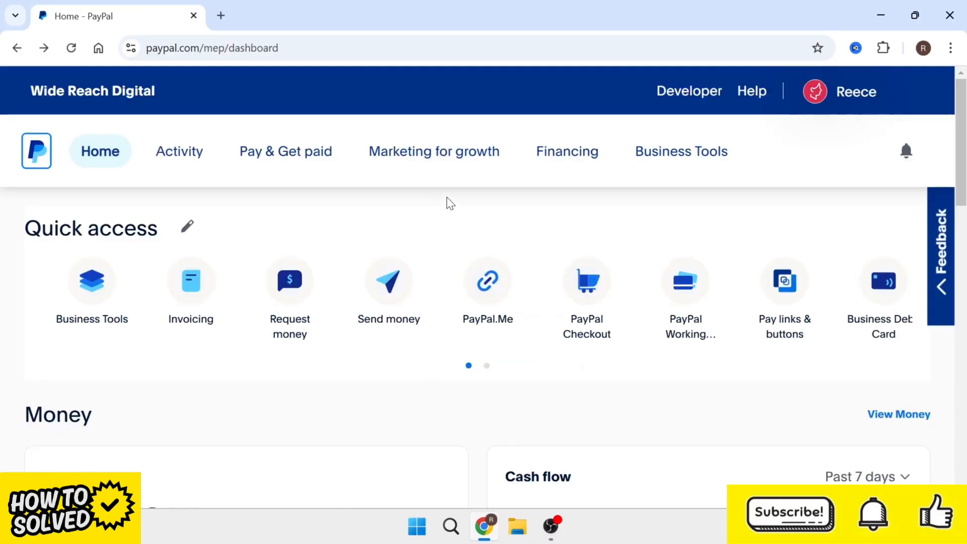
# - Start creating a pay link or button and choose Payment Button as its kind
pyautogui.click(285, 159)
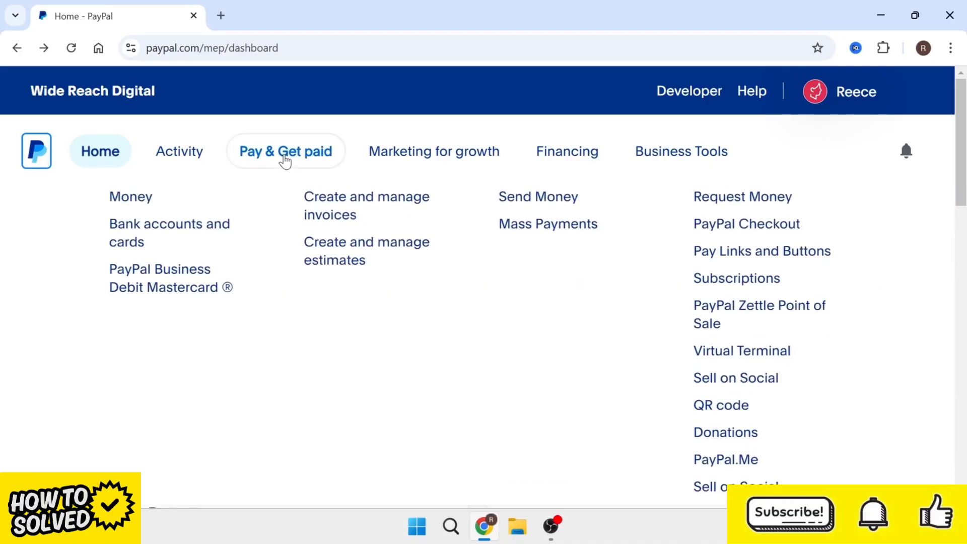
pyautogui.click(734, 266)
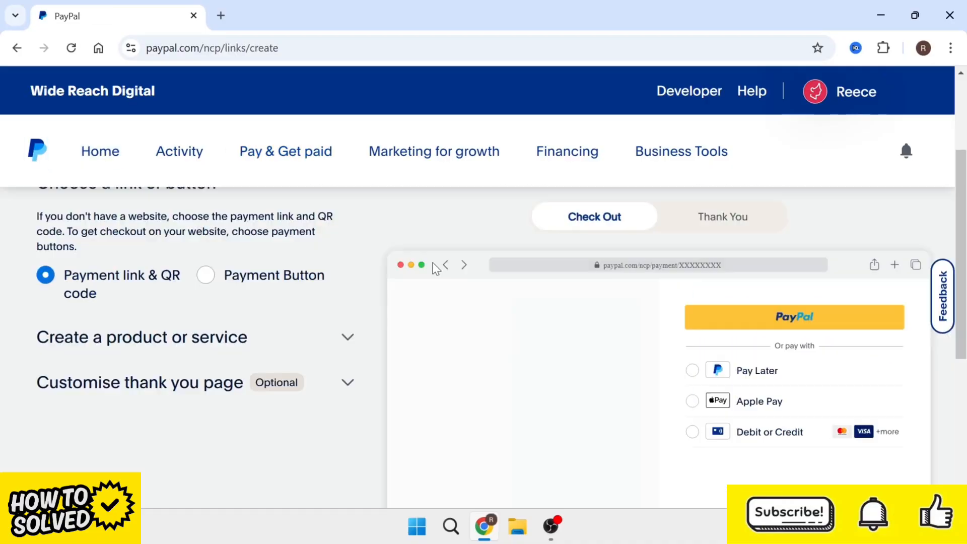
pyautogui.click(219, 276)
# - Define the item as a Single product or service and name it "Grey T Shirt"
pyautogui.scroll(-1, 202, 274)
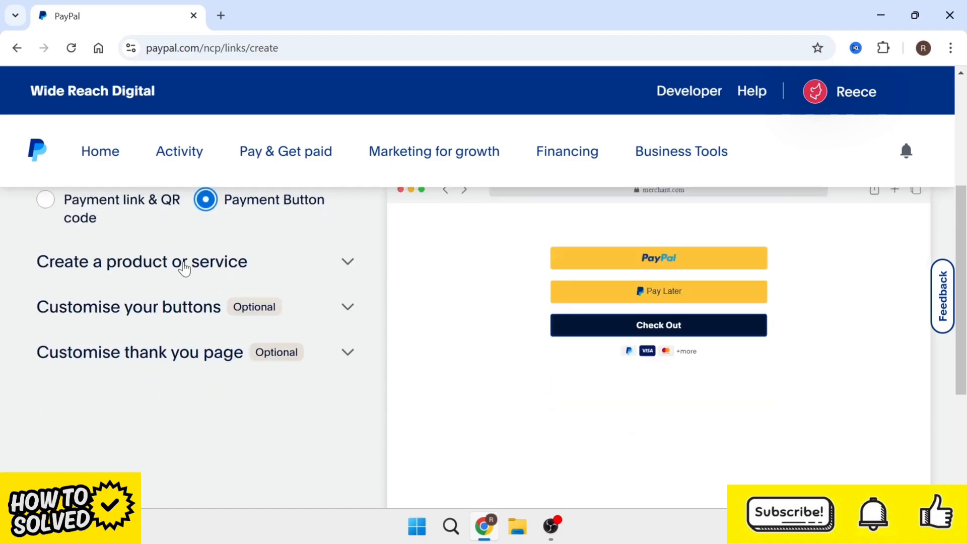
pyautogui.click(350, 258)
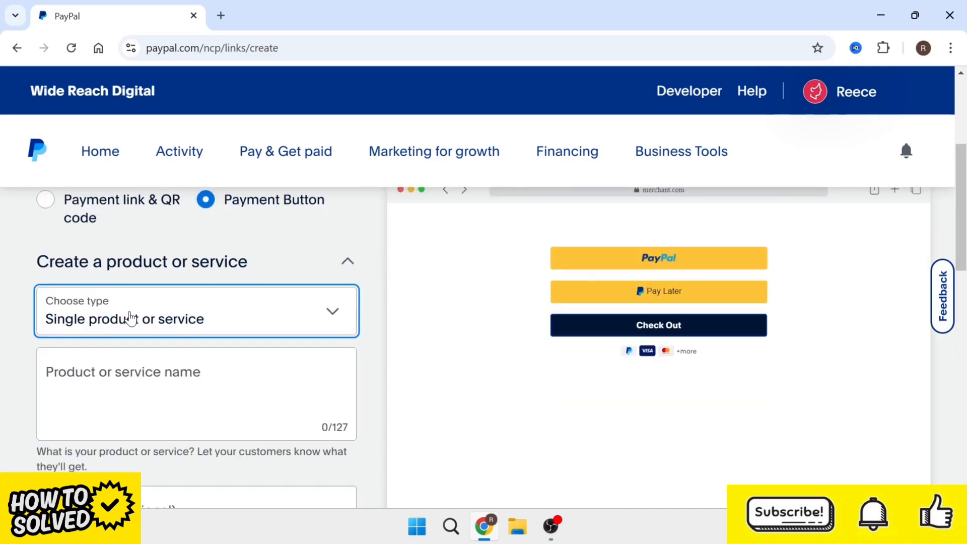
pyautogui.click(159, 316)
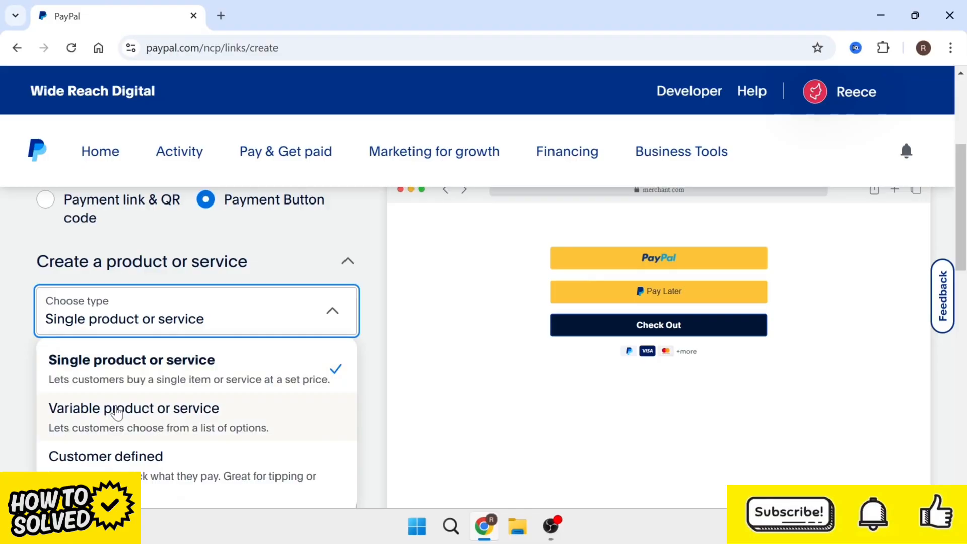
pyautogui.scroll(-1, 112, 414)
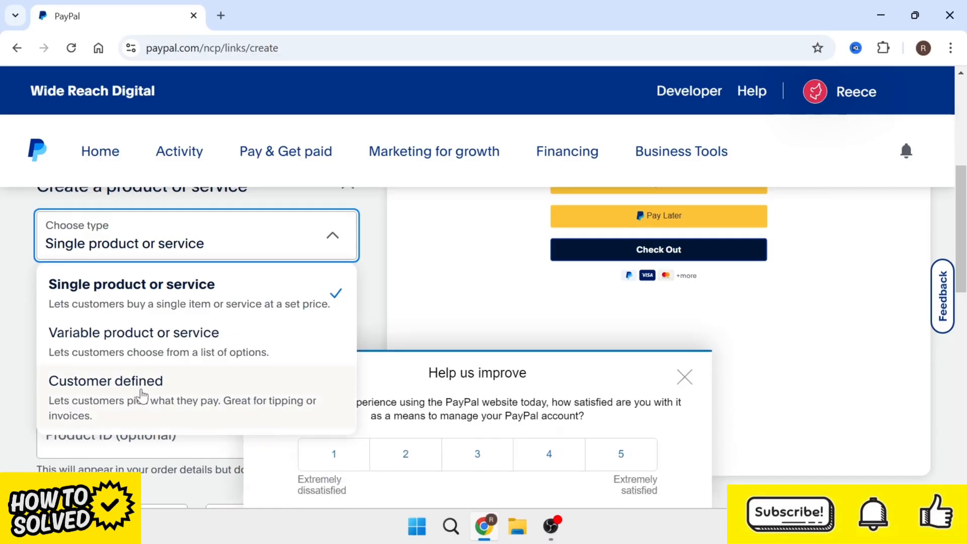
pyautogui.click(184, 297)
pyautogui.click(132, 318)
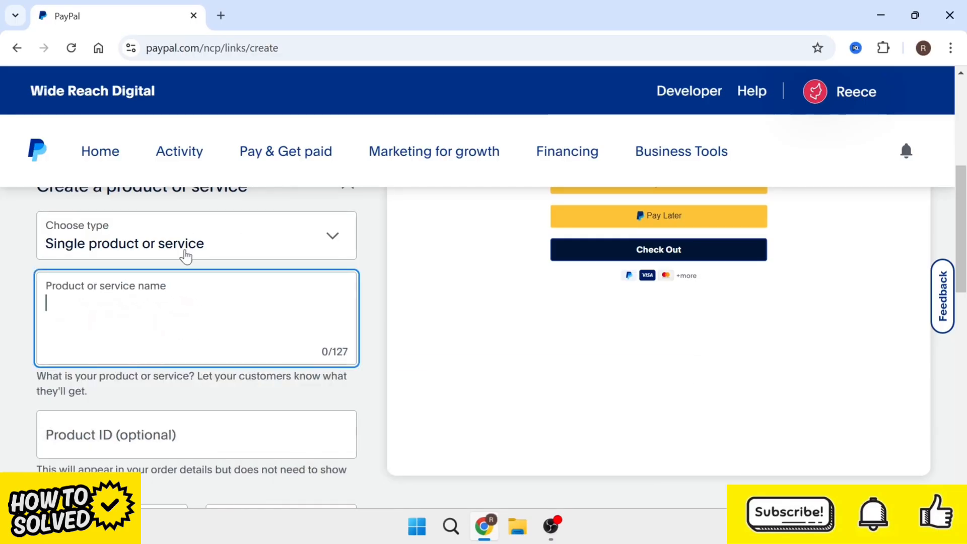
pyautogui.write('Grey T Shirt')
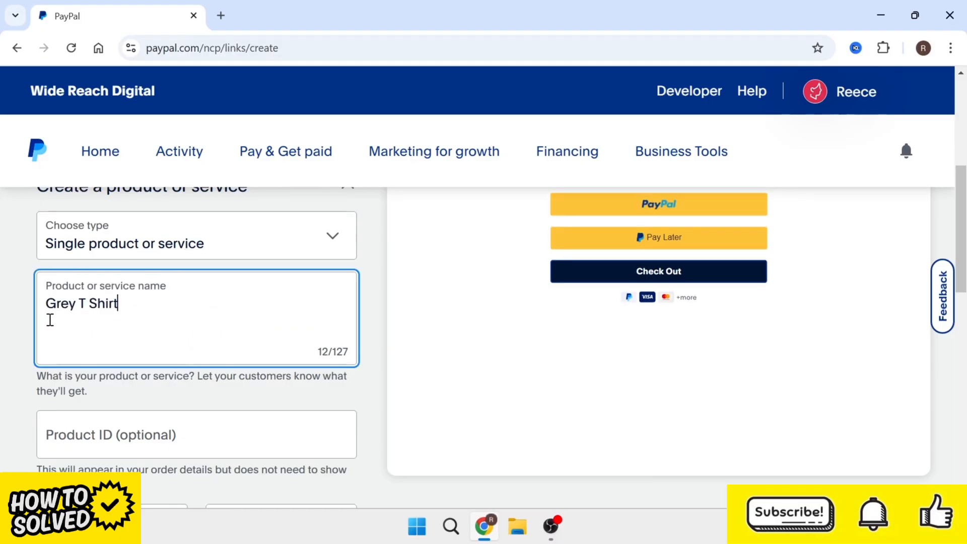
# - Leave the product ID empty and set the product's price to £9.99
pyautogui.scroll(-3, 199, 347)
pyautogui.click(121, 296)
pyautogui.click(7, 280)
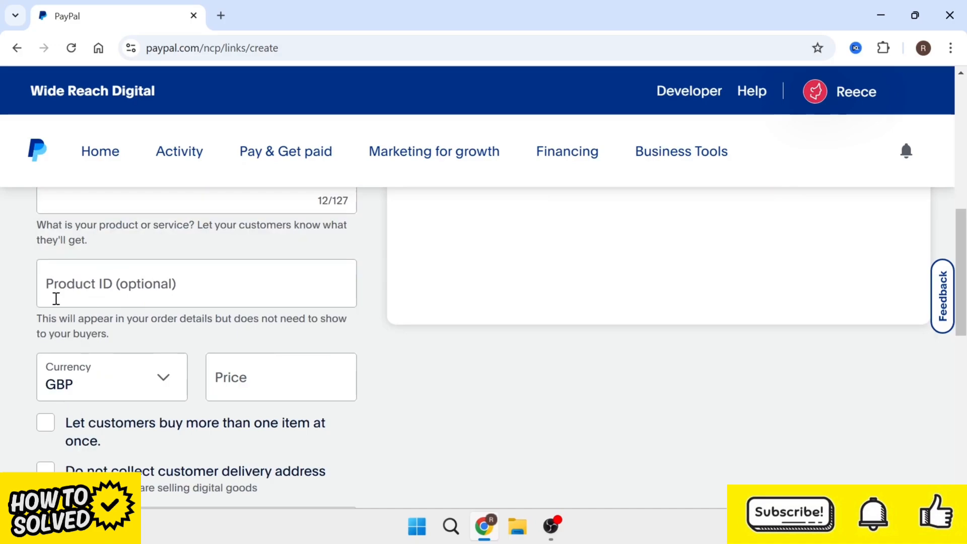
pyautogui.scroll(-3, 22, 312)
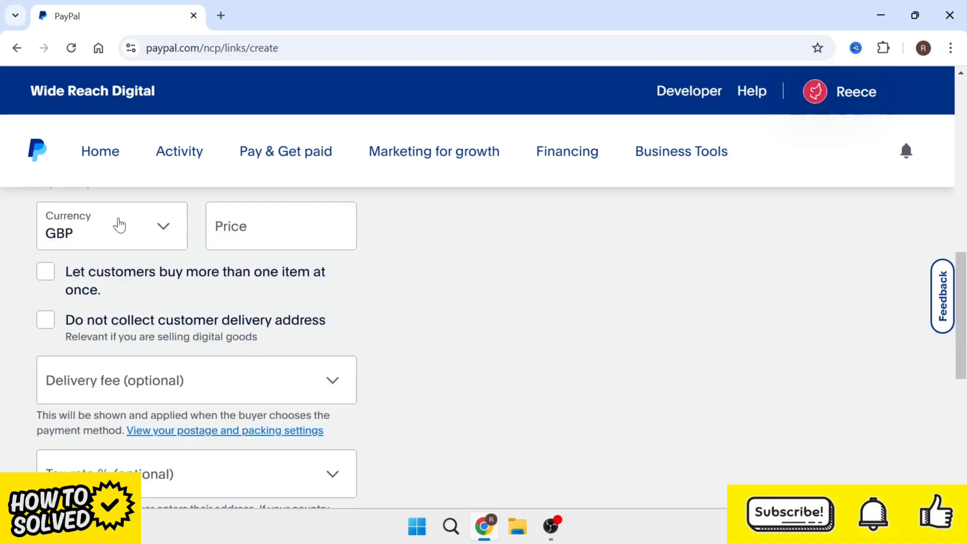
pyautogui.click(240, 221)
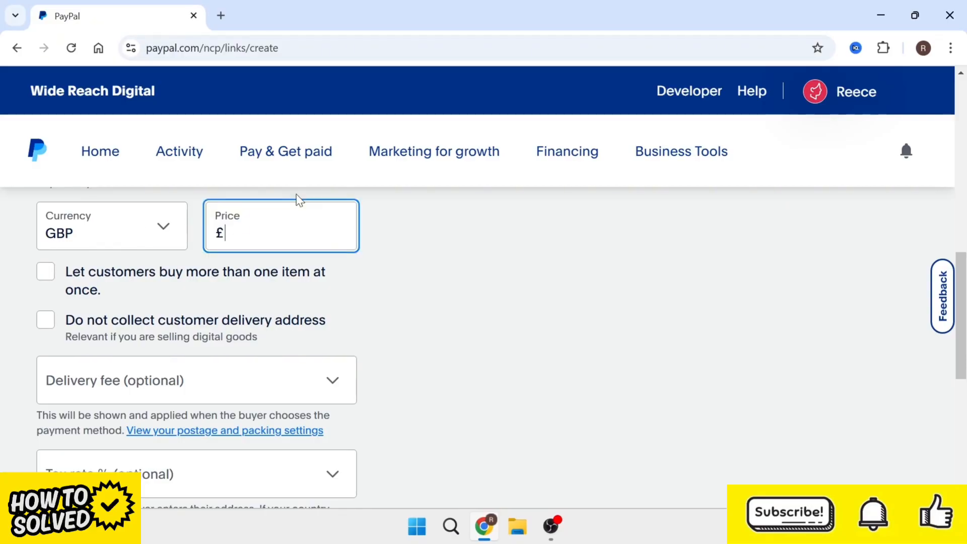
pyautogui.write('9.99')
pyautogui.click(436, 282)
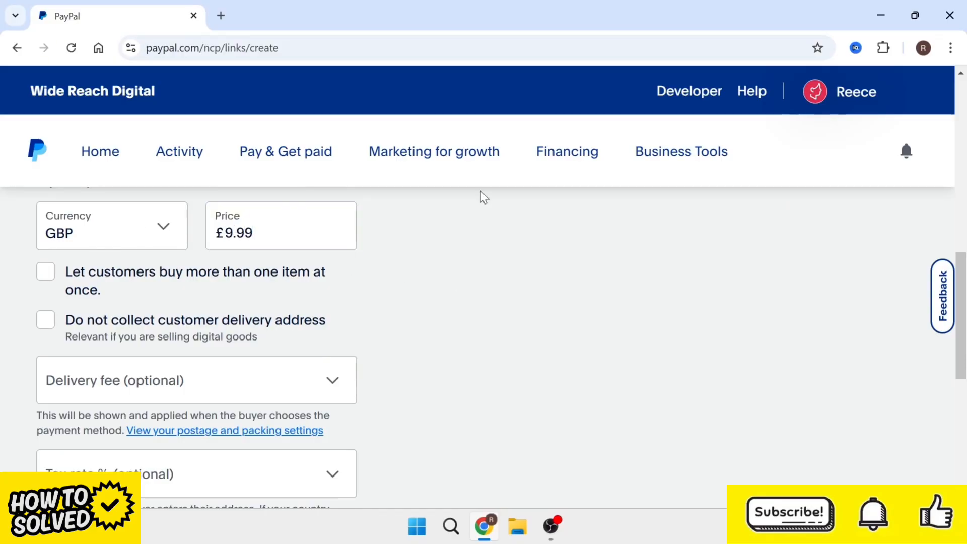
# - Examine the options for buying multiple items, collecting the delivery address, delivery fee, tax rate and customer notes label
pyautogui.click(45, 275)
pyautogui.click(45, 274)
pyautogui.press('Tab')
pyautogui.click(47, 328)
pyautogui.press('Tab')
pyautogui.scroll(-3, 418, 295)
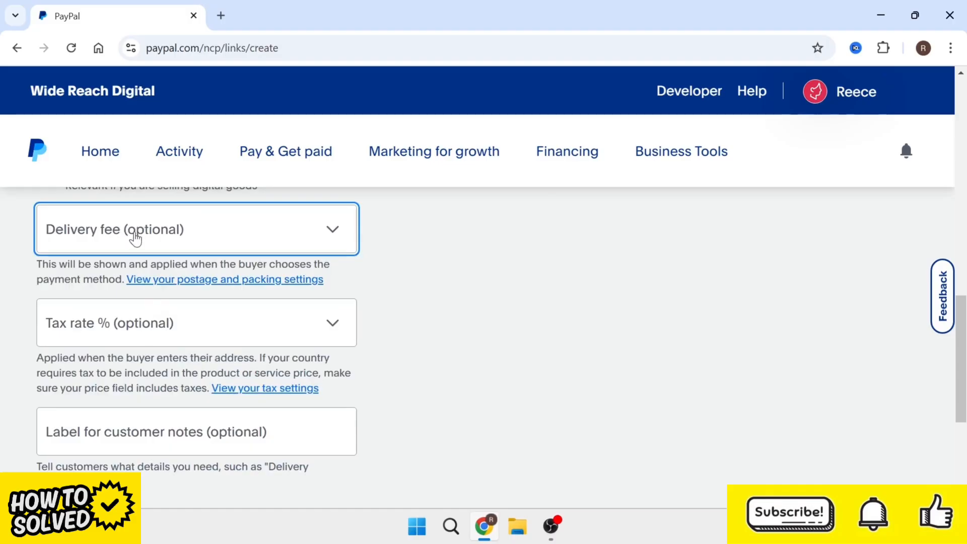
pyautogui.scroll(-1, 121, 327)
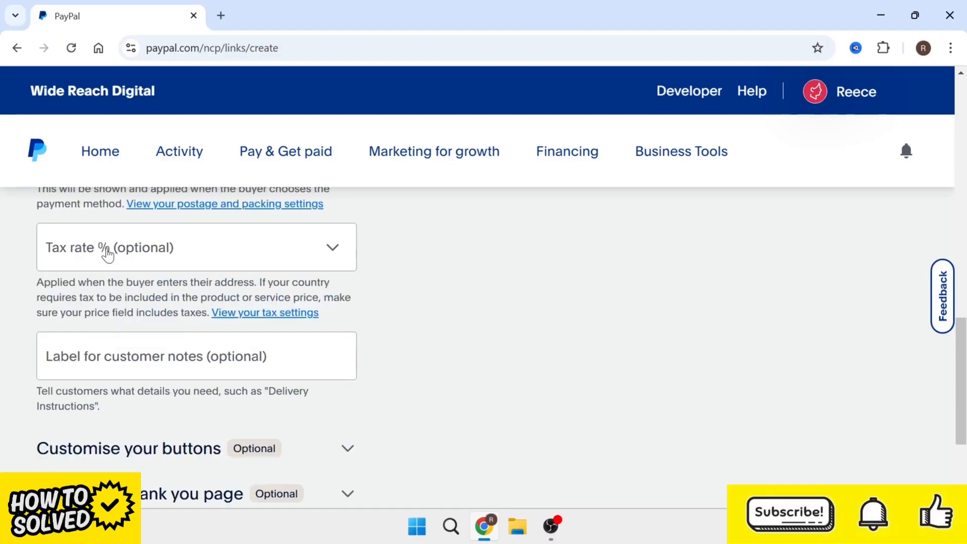
pyautogui.scroll(-1, 128, 256)
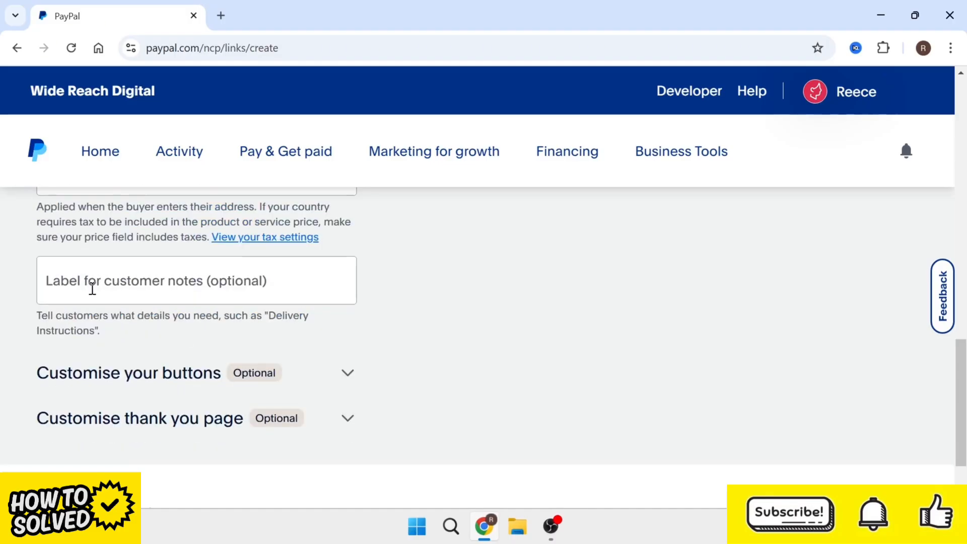
pyautogui.scroll(-1, 496, 279)
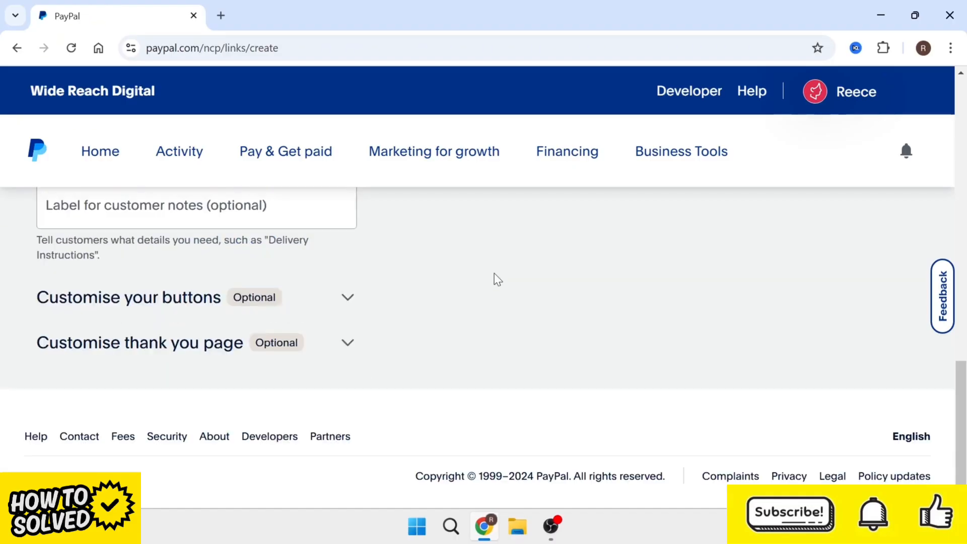
# - Customise the payment button as a Single button in size Large and check it in the preview
pyautogui.click(347, 300)
pyautogui.scroll(-2, 408, 349)
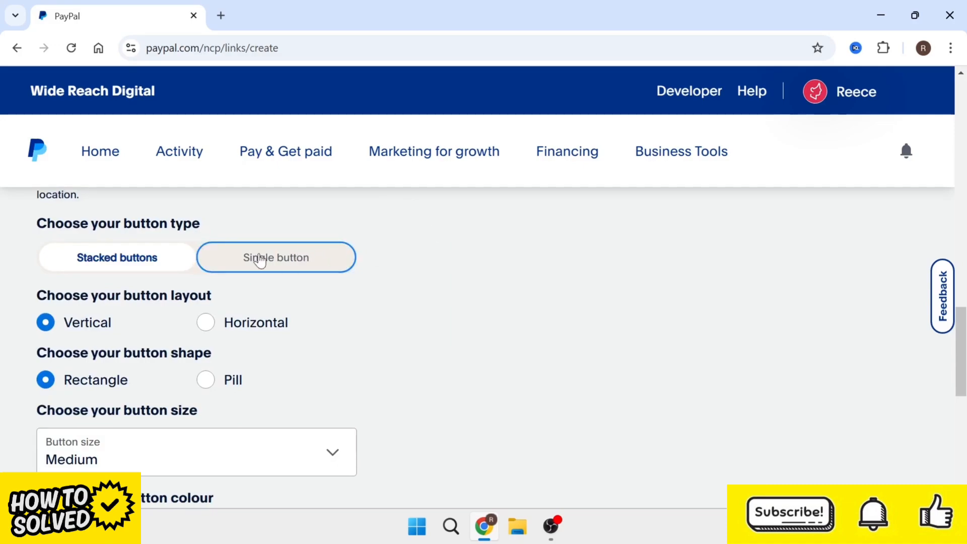
pyautogui.click(274, 263)
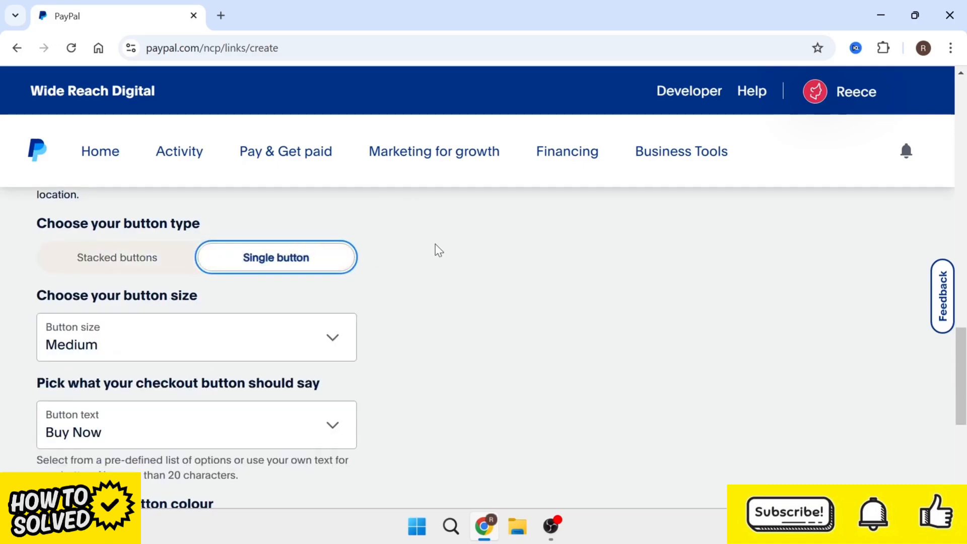
pyautogui.click(108, 318)
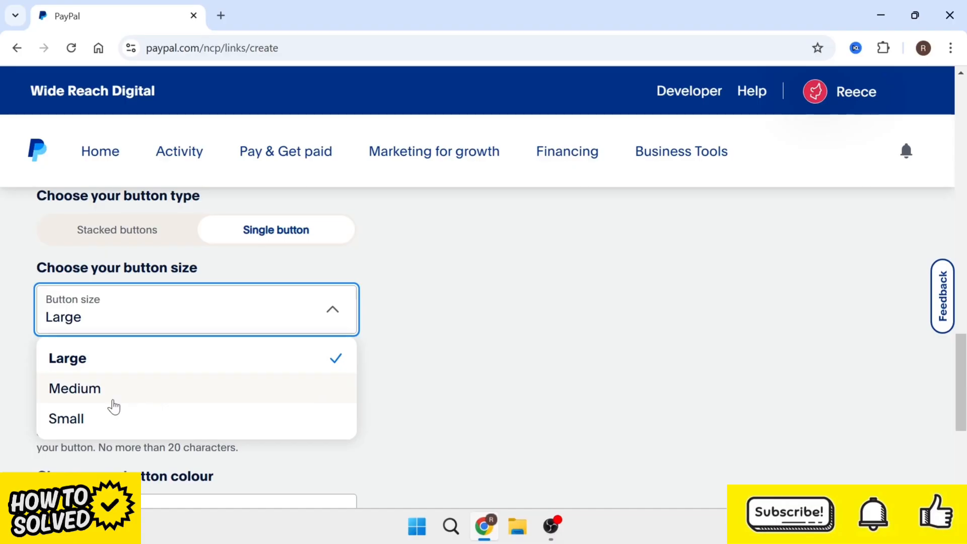
pyautogui.click(81, 360)
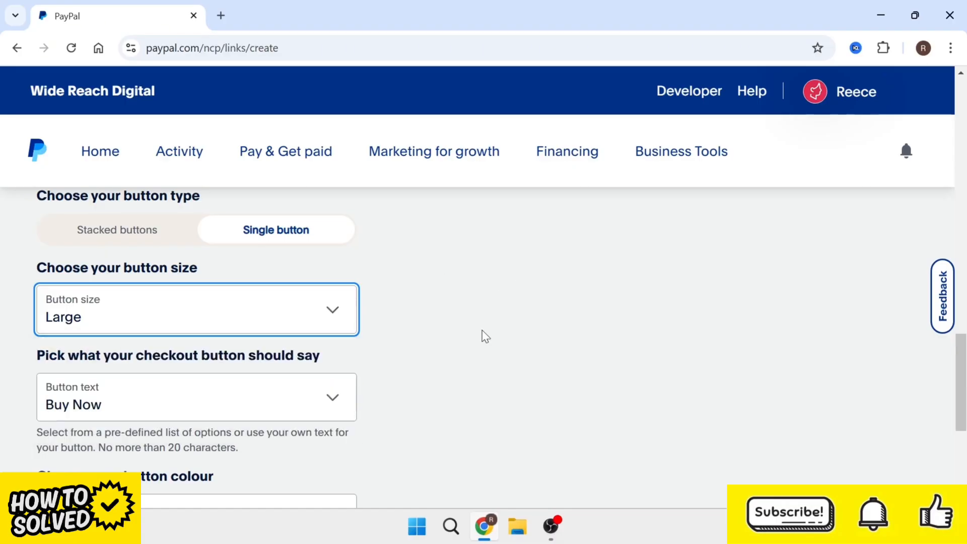
pyautogui.scroll(10, 481, 337)
pyautogui.scroll(-3, 444, 280)
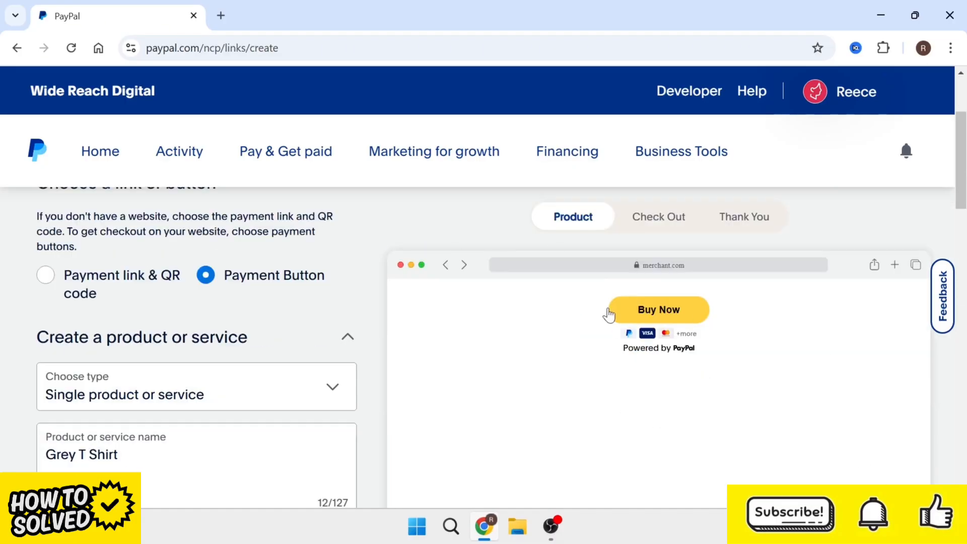
pyautogui.scroll(-2, 625, 360)
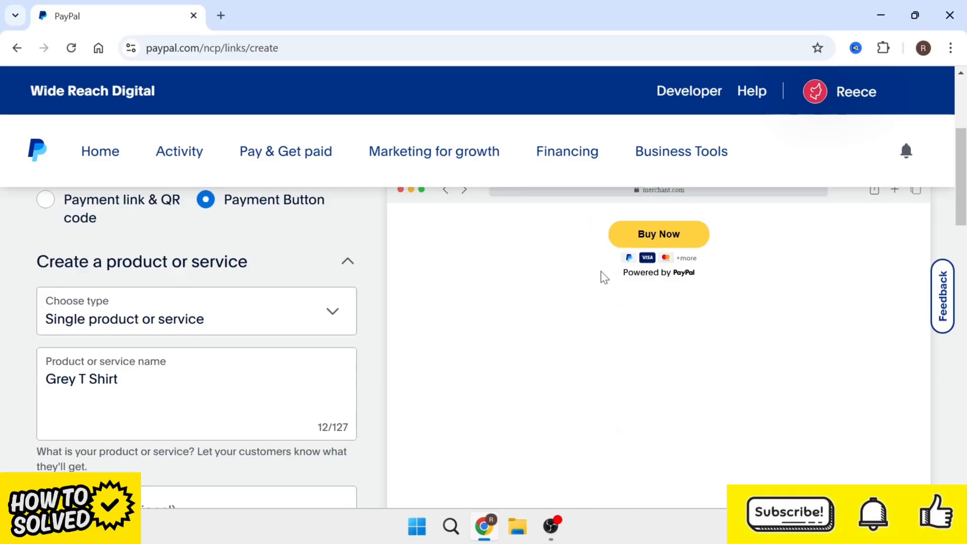
# - Give the checkout button the custom text "CLICK HERE" and check it in the preview
pyautogui.scroll(-15, 374, 282)
pyautogui.scroll(-3, 178, 355)
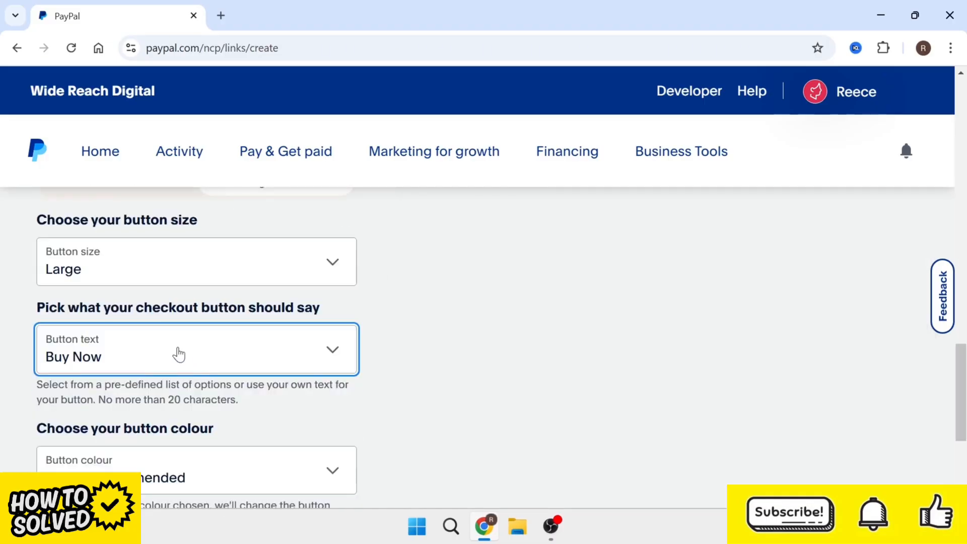
pyautogui.click(179, 354)
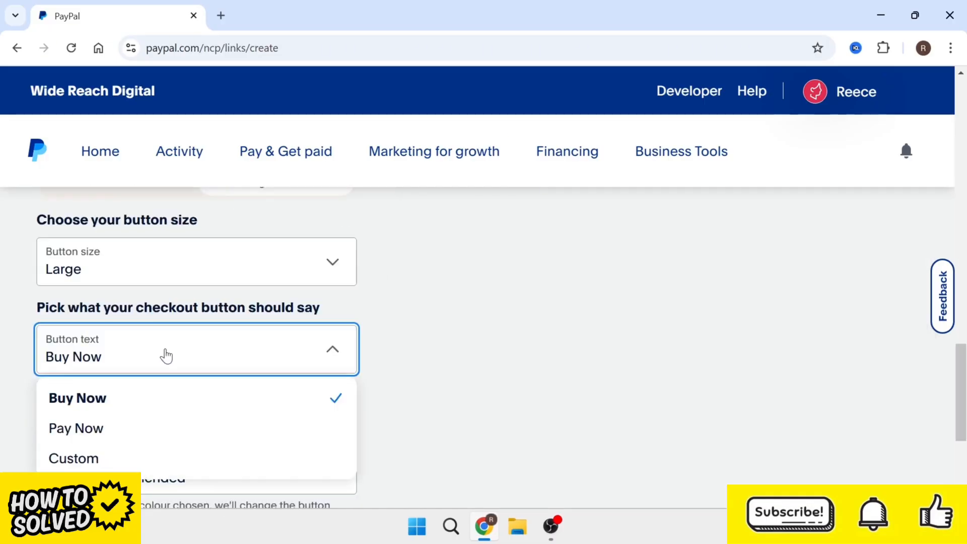
pyautogui.click(85, 461)
pyautogui.write('CLCIK H')
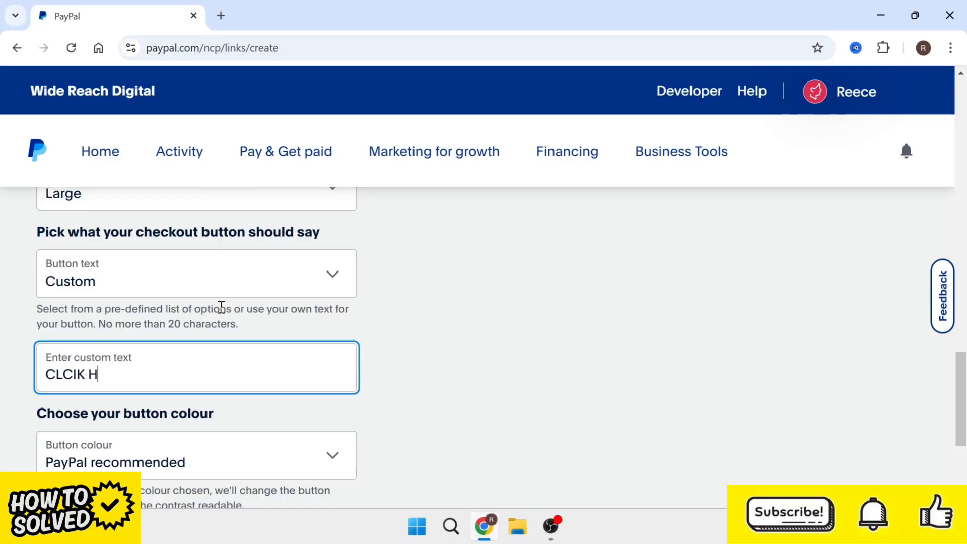
pyautogui.write('CK HERE')
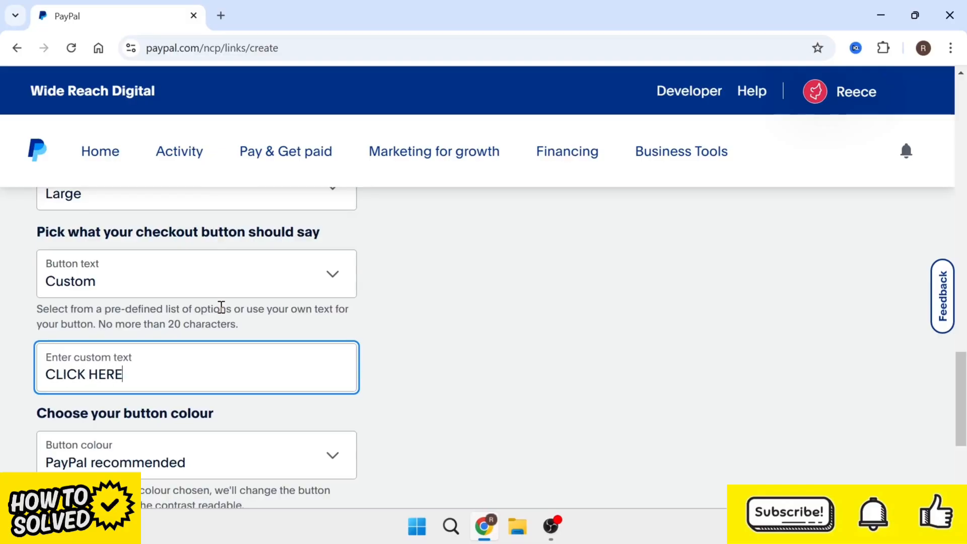
pyautogui.click(609, 363)
pyautogui.scroll(15, 681, 331)
pyautogui.scroll(-1, 681, 330)
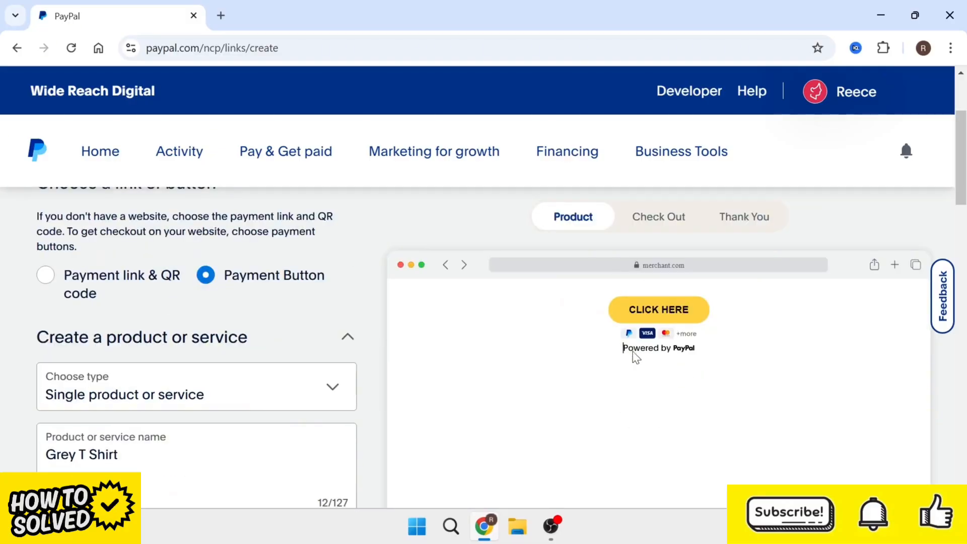
# - Look through the available button colours and keep PayPal recommended
pyautogui.scroll(-10, 399, 341)
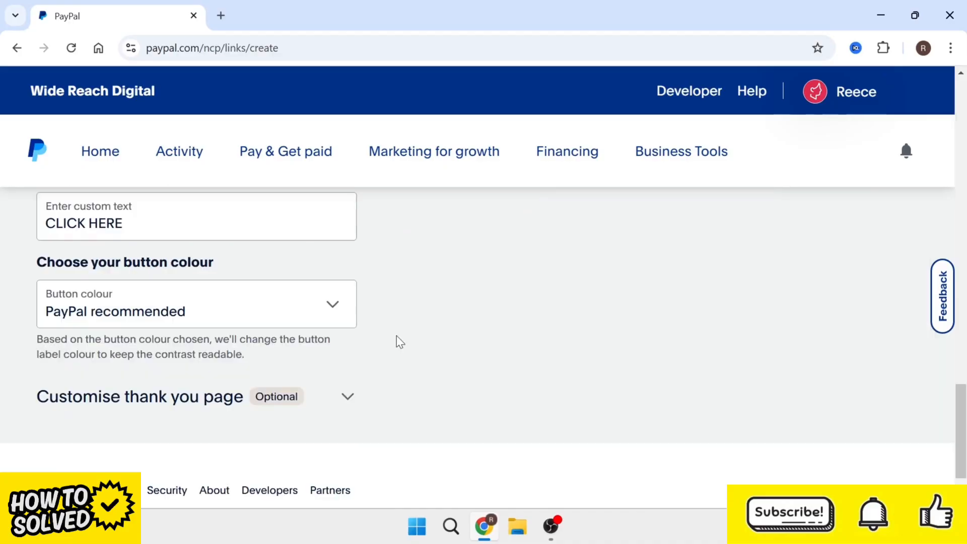
pyautogui.click(281, 315)
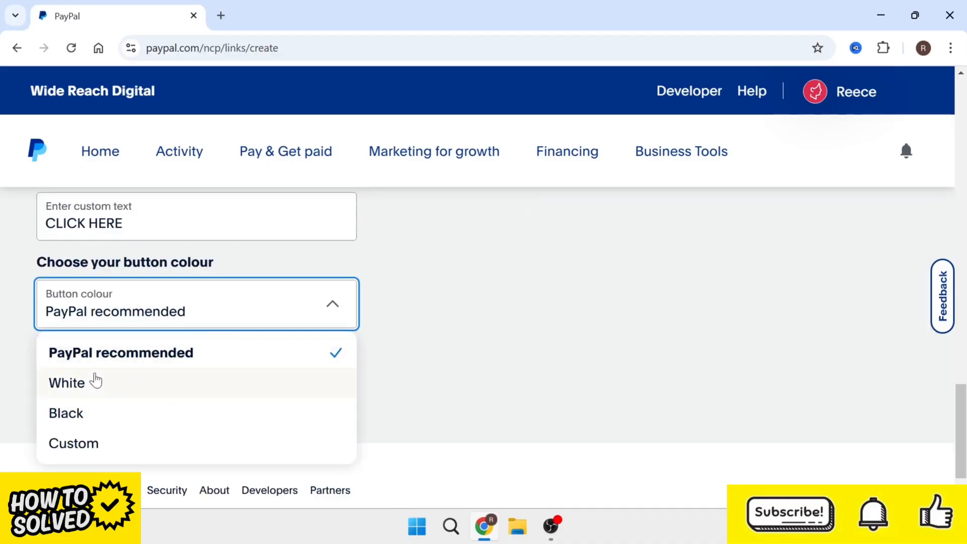
pyautogui.click(481, 323)
# - Expand the optional thank you page settings, set the auto-return URL to Custom URL and activate its empty address field
pyautogui.scroll(-2, 412, 323)
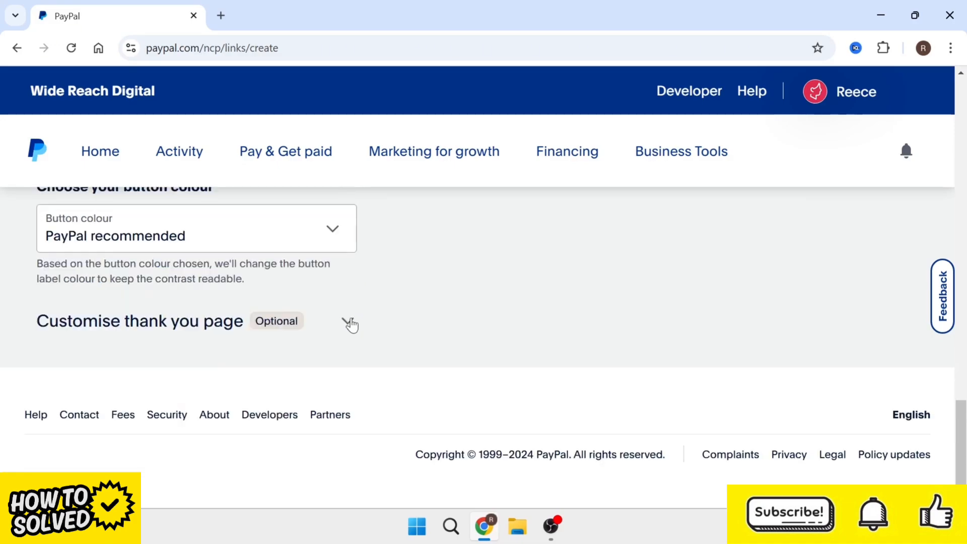
pyautogui.click(343, 330)
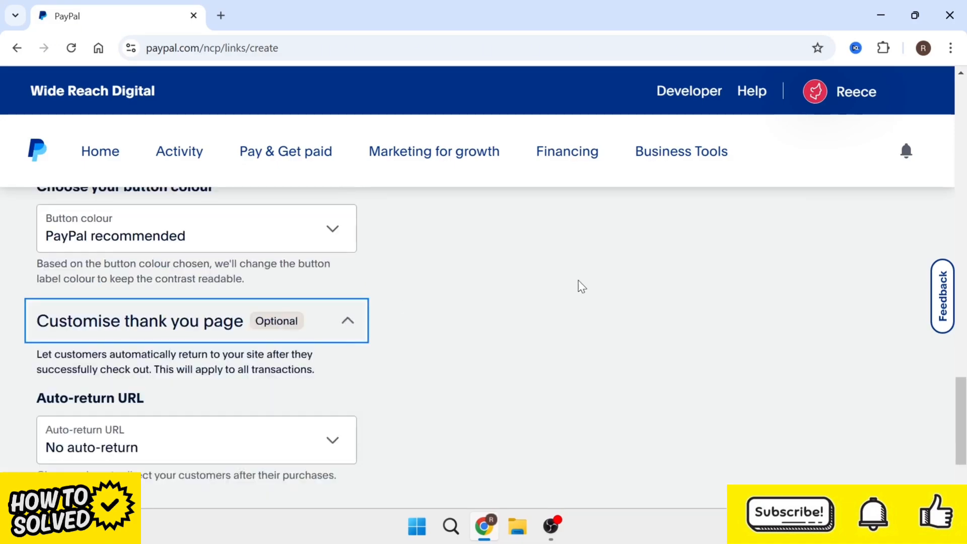
pyautogui.scroll(-2, 529, 307)
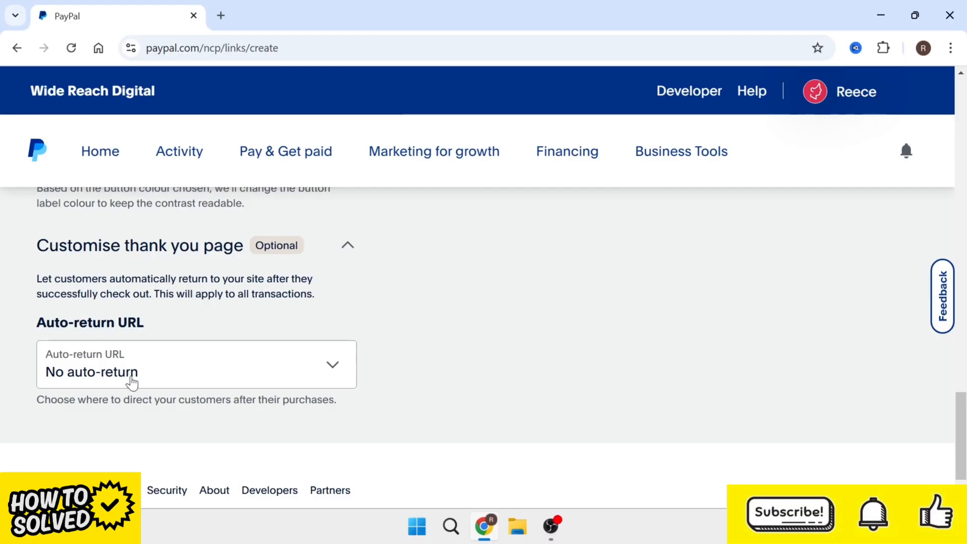
pyautogui.click(214, 369)
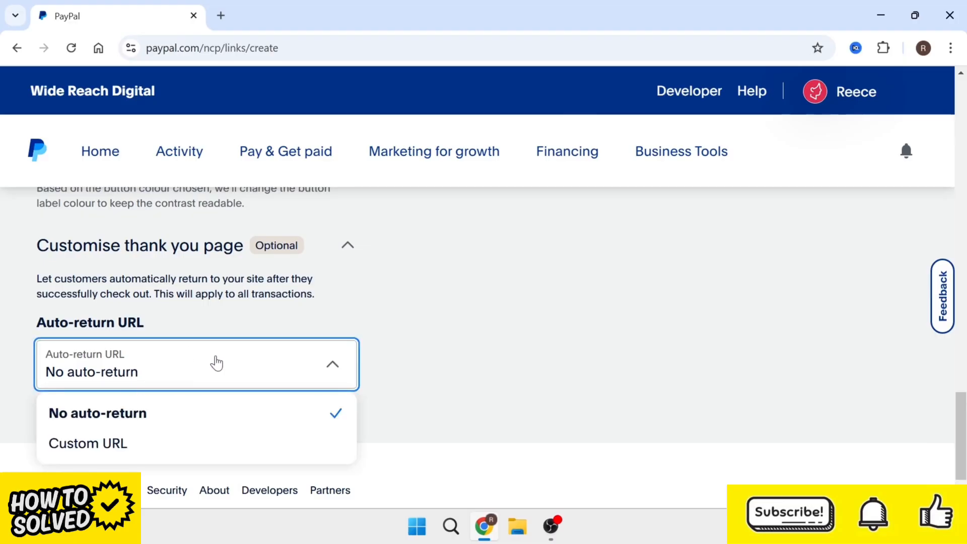
pyautogui.click(116, 444)
pyautogui.scroll(-3, 101, 352)
pyautogui.click(84, 283)
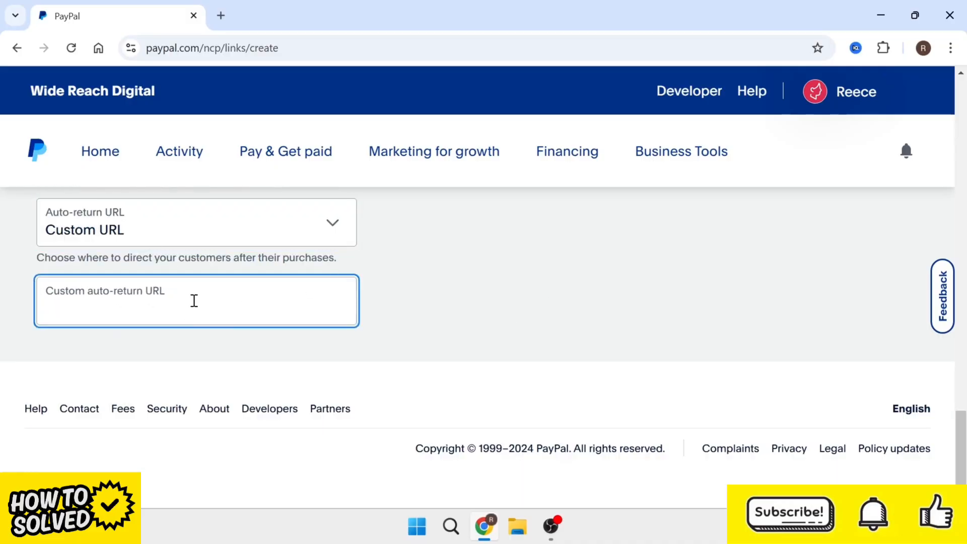
# - Create the Grey T Shirt payment button and review its details and preview
pyautogui.scroll(15, 236, 242)
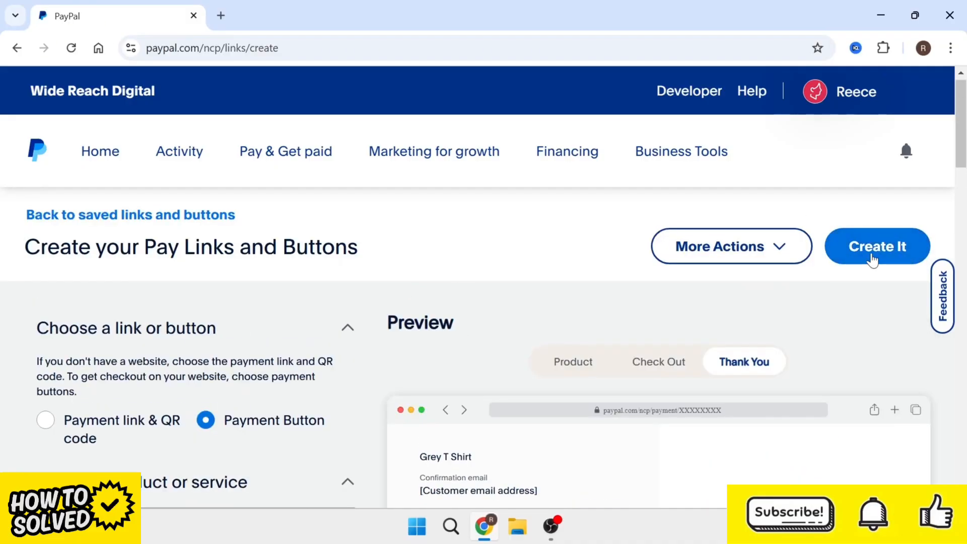
pyautogui.click(872, 259)
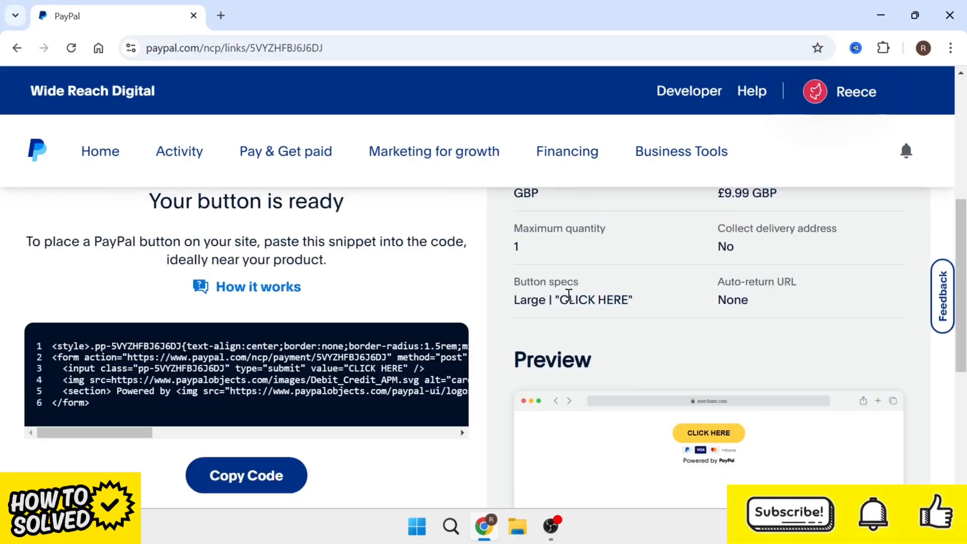
pyautogui.scroll(-3, 568, 296)
pyautogui.scroll(5, 686, 330)
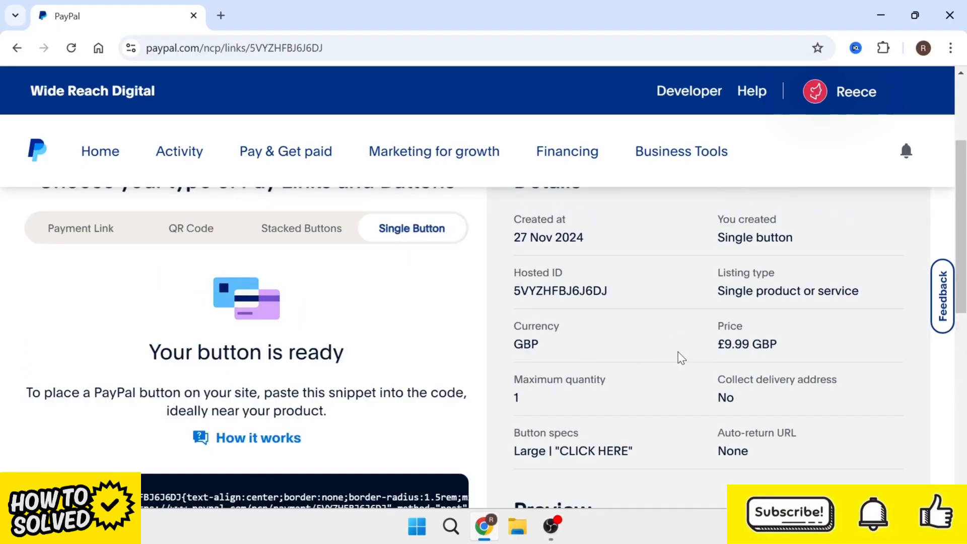
pyautogui.moveTo(677, 231); pyautogui.dragTo(755, 504)
pyautogui.scroll(-1, 745, 372)
pyautogui.click(741, 412)
pyautogui.scroll(2, 730, 428)
pyautogui.scroll(2, 727, 426)
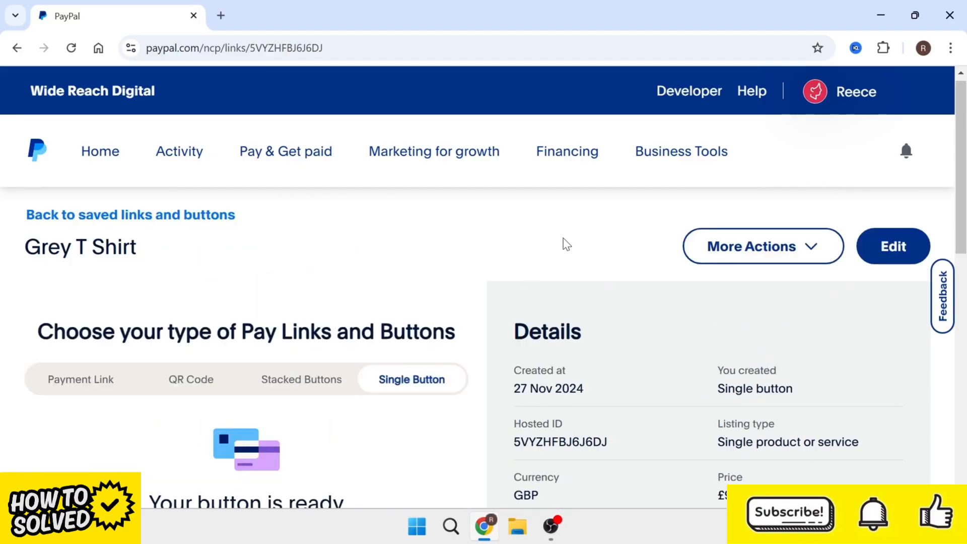
# - Copy the generated HTML code snippet of the single button
pyautogui.scroll(-6, 527, 272)
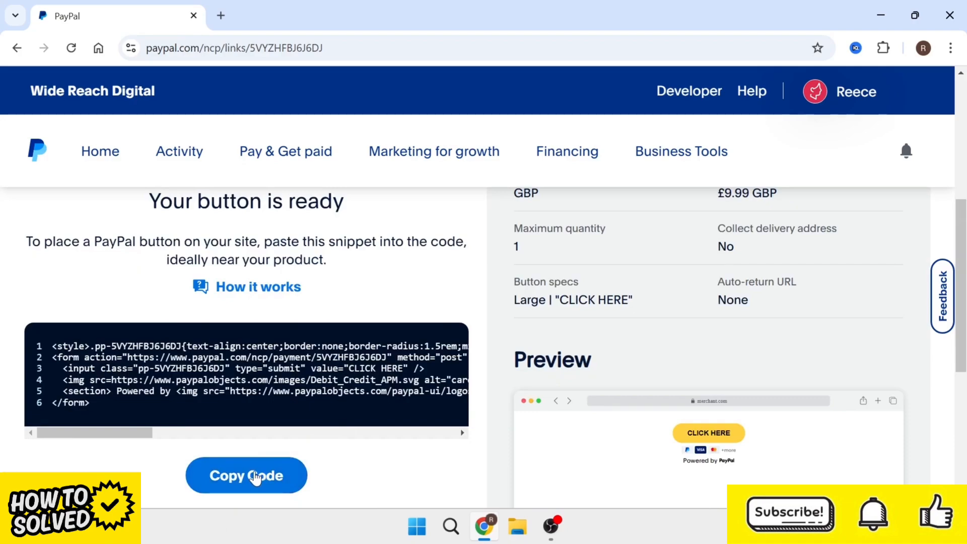
pyautogui.click(254, 477)
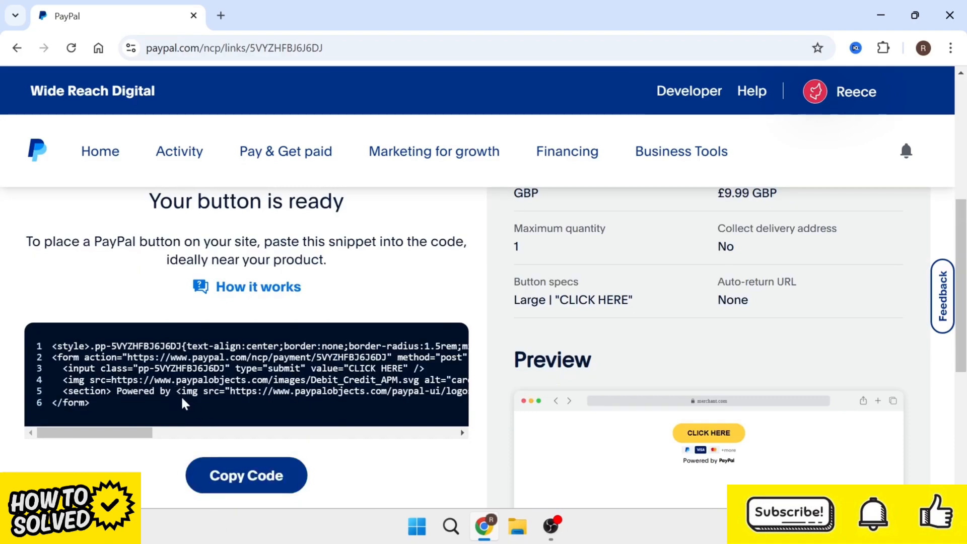
pyautogui.scroll(-2, 184, 403)
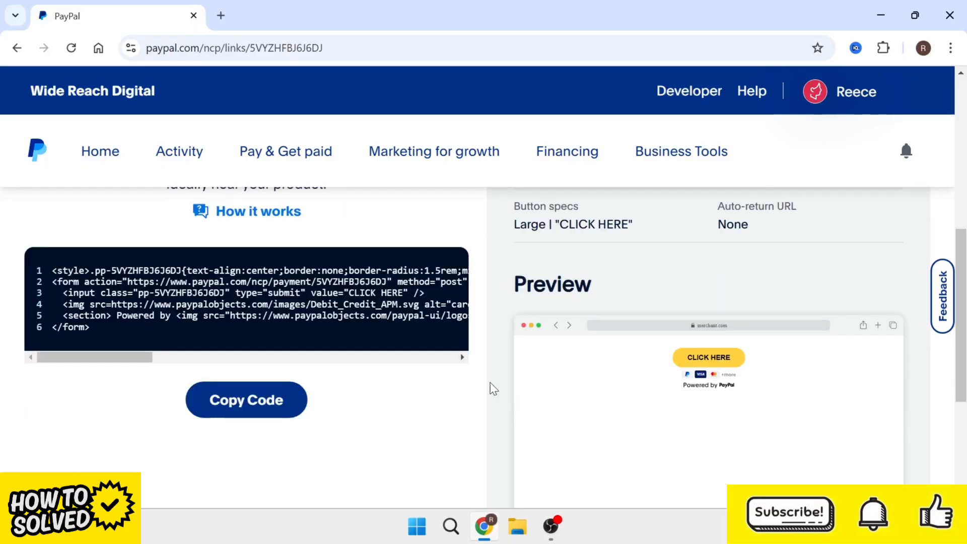
# - Switch the Grey T Shirt item to its Payment Link version, check the preview and copy the product link
pyautogui.scroll(2, 492, 391)
pyautogui.scroll(4, 559, 407)
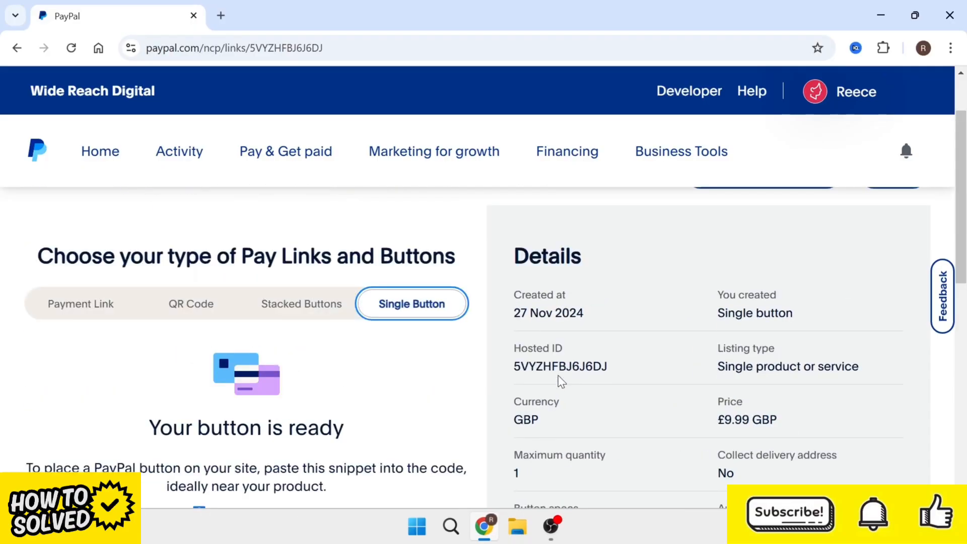
pyautogui.click(105, 305)
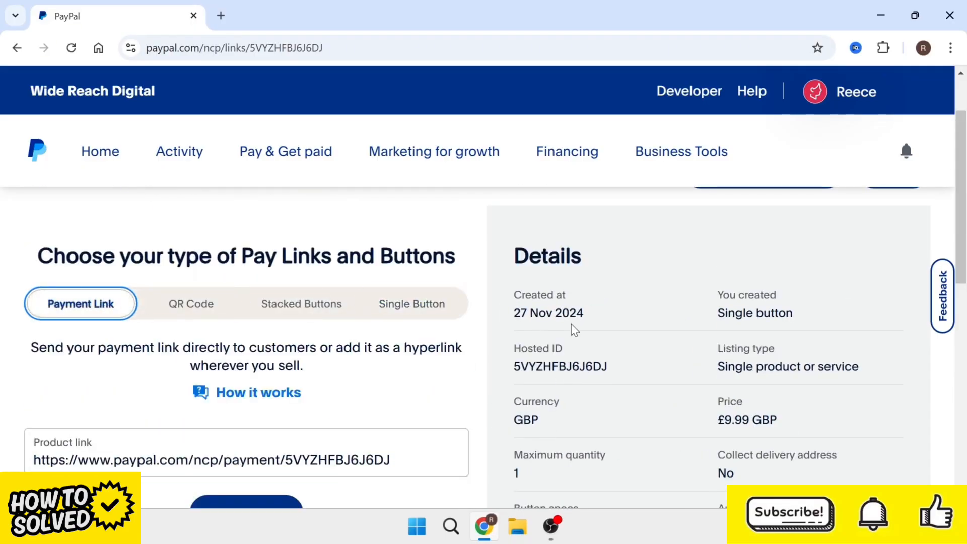
pyautogui.scroll(-1, 387, 350)
pyautogui.scroll(-3, 486, 276)
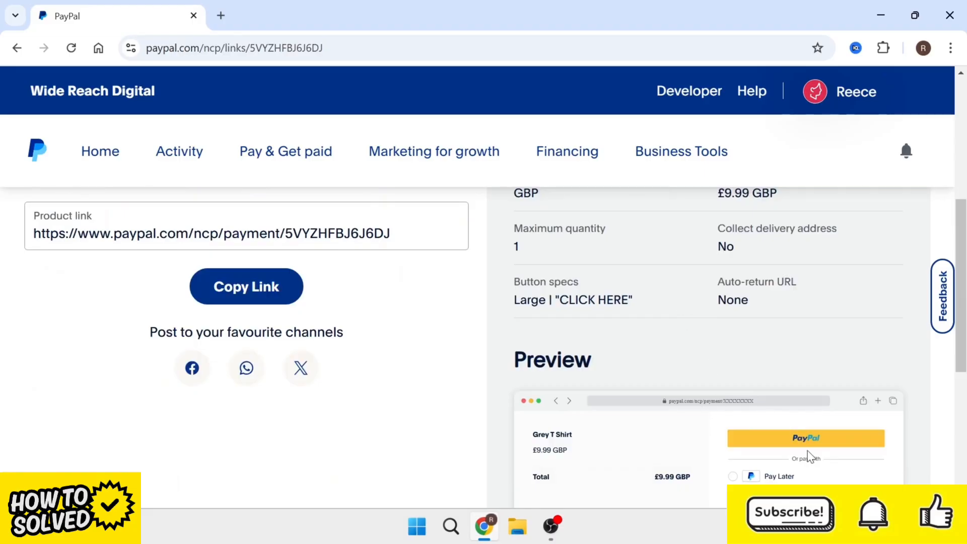
pyautogui.scroll(3, 610, 378)
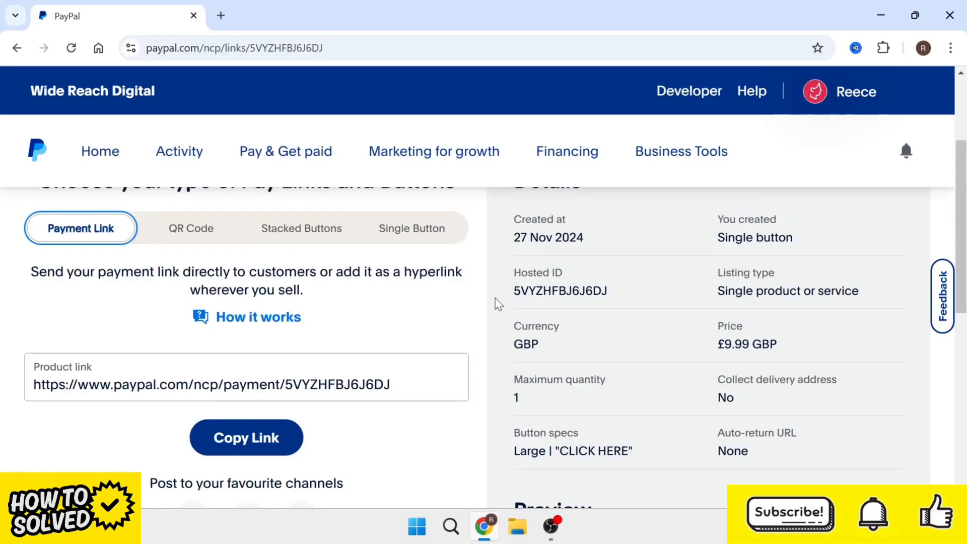
pyautogui.click(187, 382)
pyautogui.click(236, 436)
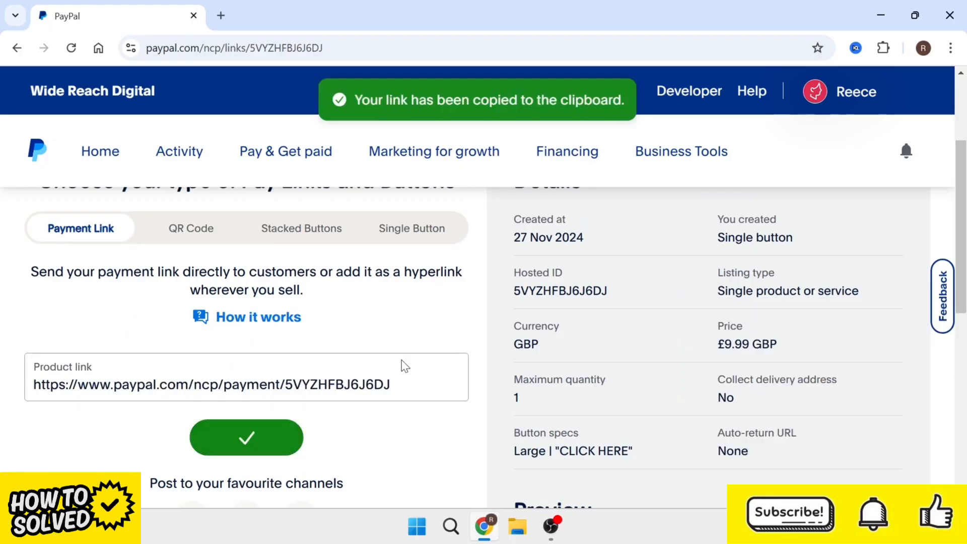